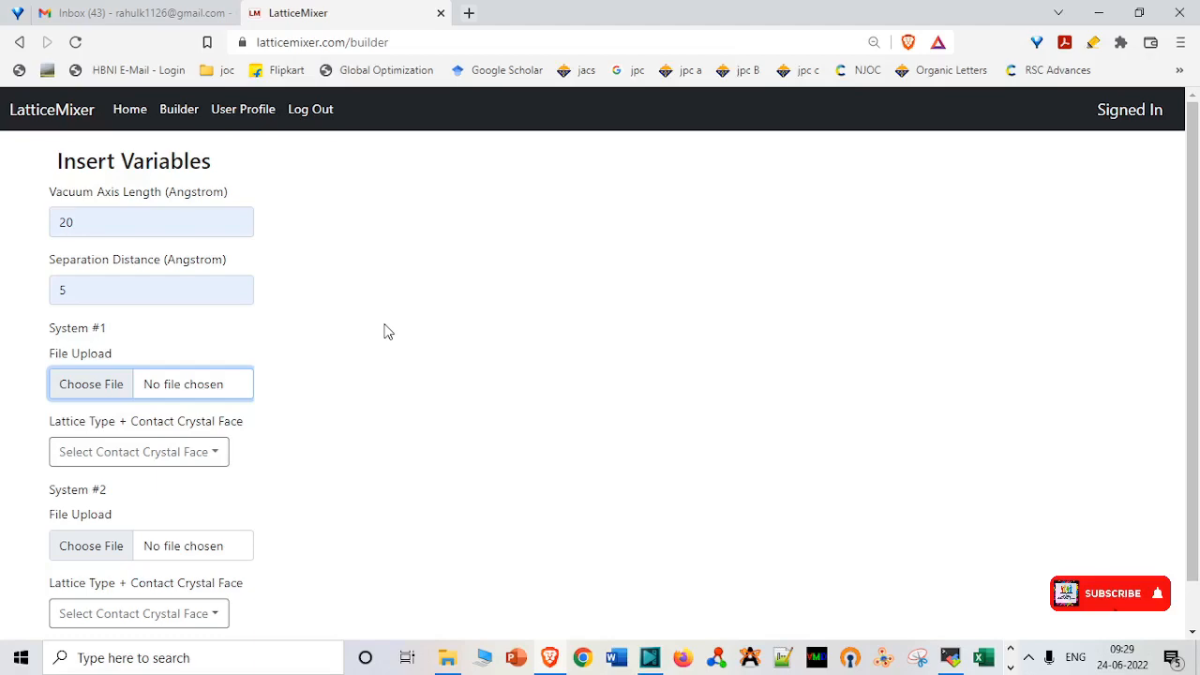
# Set the vacuum axis length to 10 Å and keep the separation distance at 5 Å
pyautogui.click(209, 229)
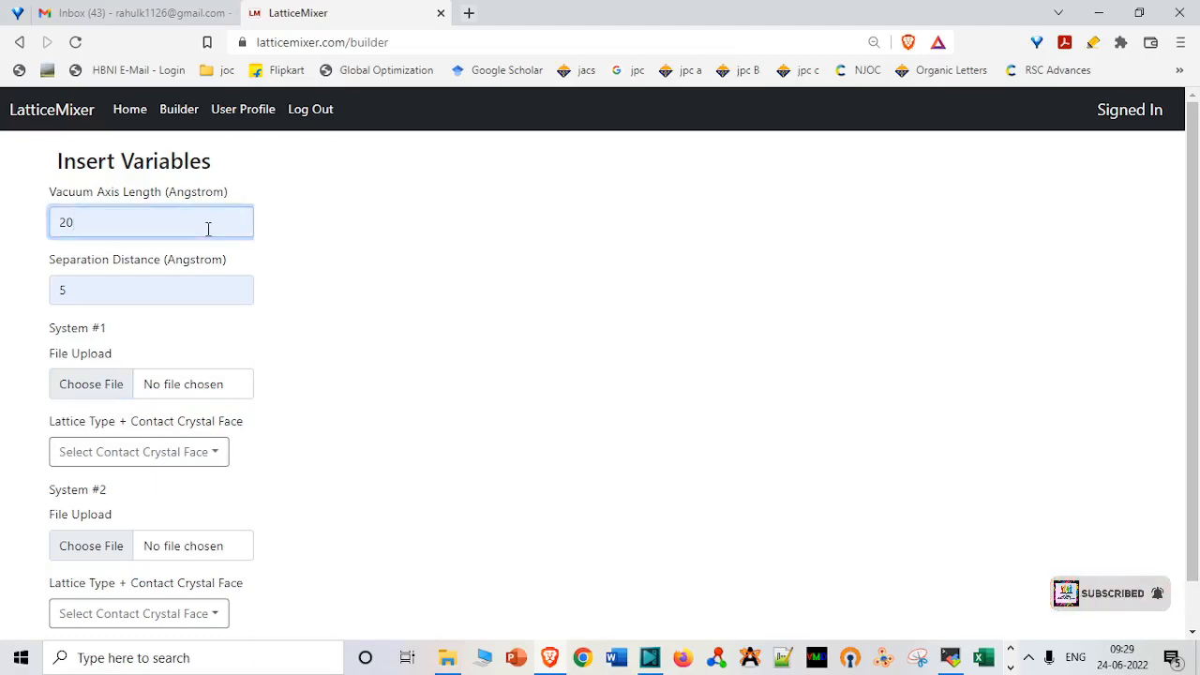
pyautogui.press('BackSpace')
pyautogui.press('BackSpace')
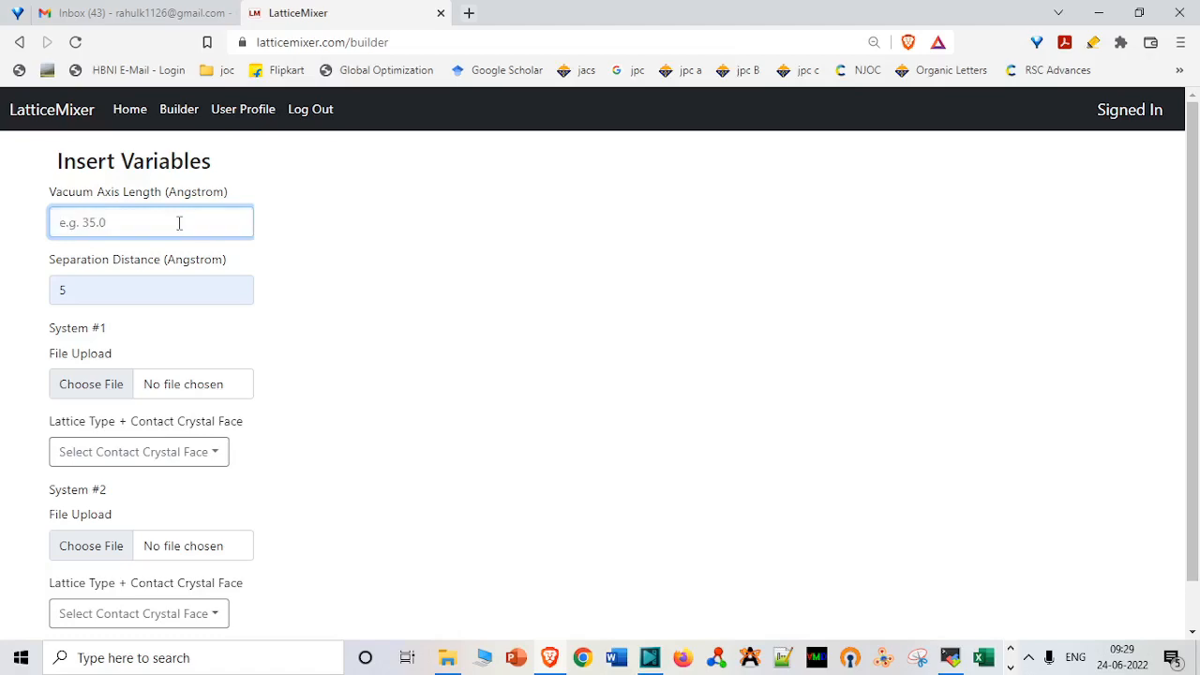
pyautogui.click(179, 223)
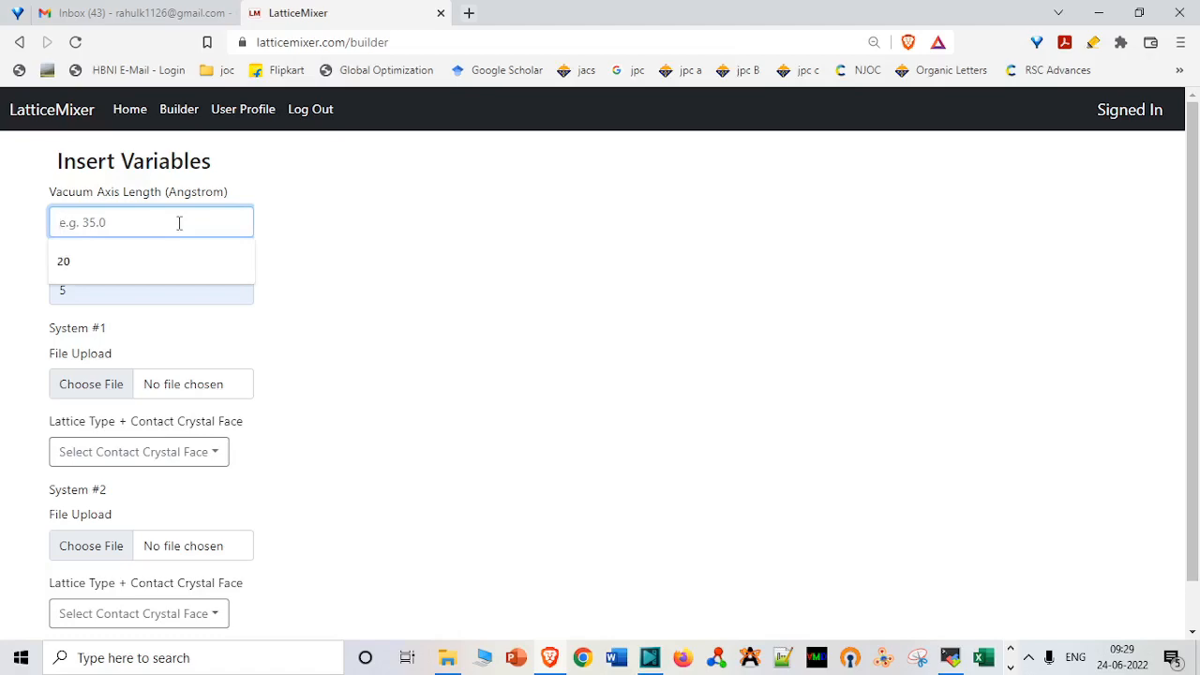
pyautogui.click(231, 13)
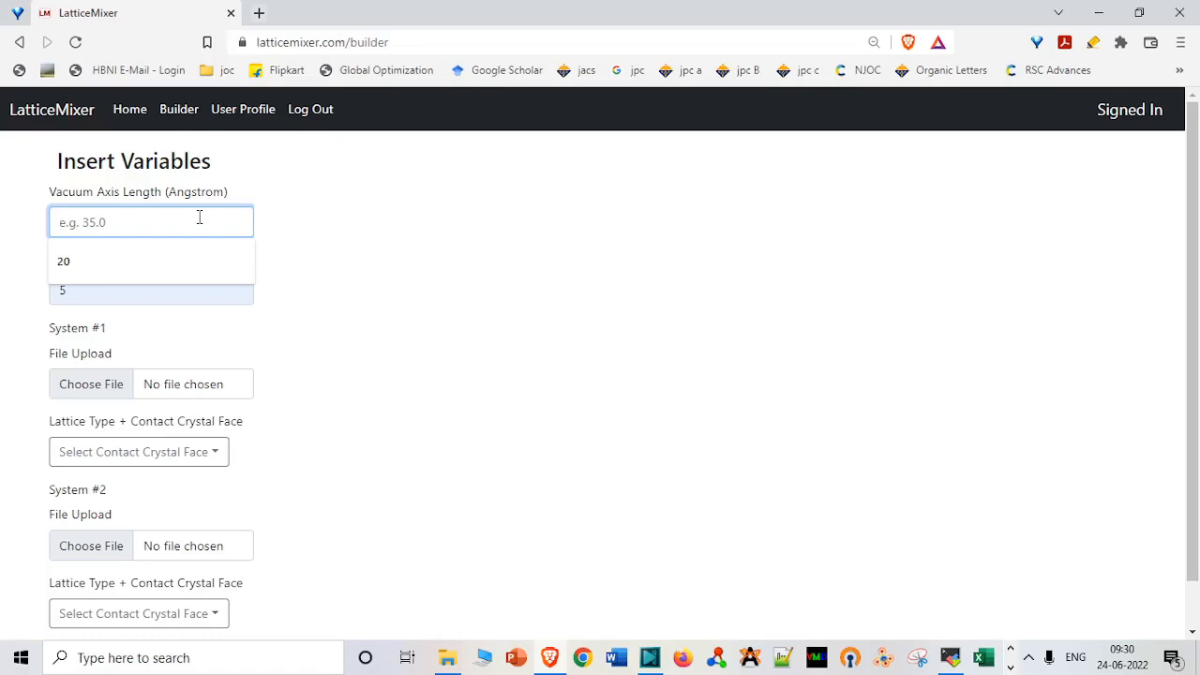
pyautogui.write('10')
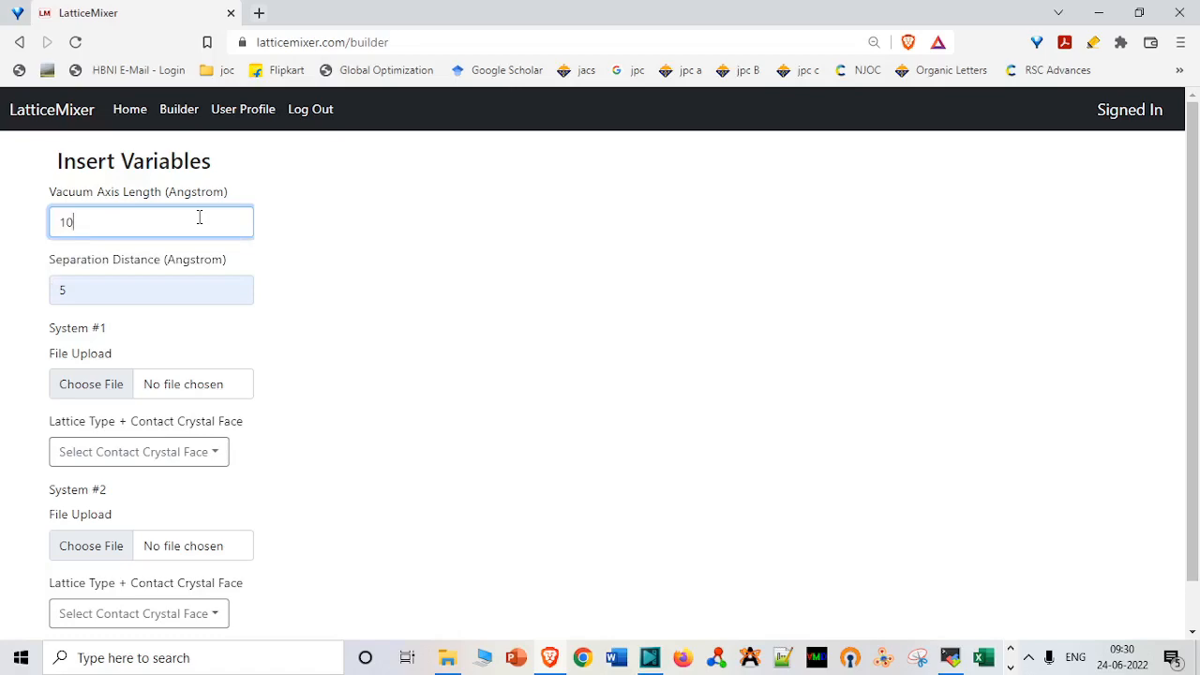
pyautogui.click(132, 288)
# Upload the monolayer_gh VASP file for System #1 and set its lattice type and contact face to hexagonal - 001
pyautogui.click(107, 394)
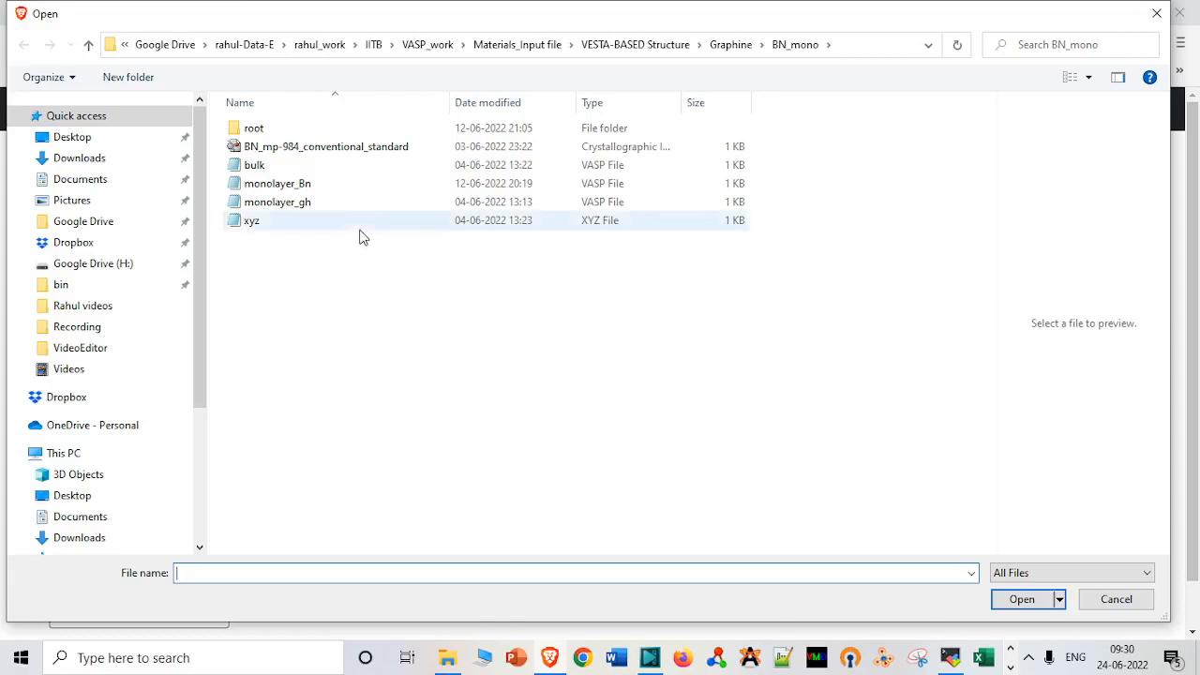
pyautogui.click(363, 202)
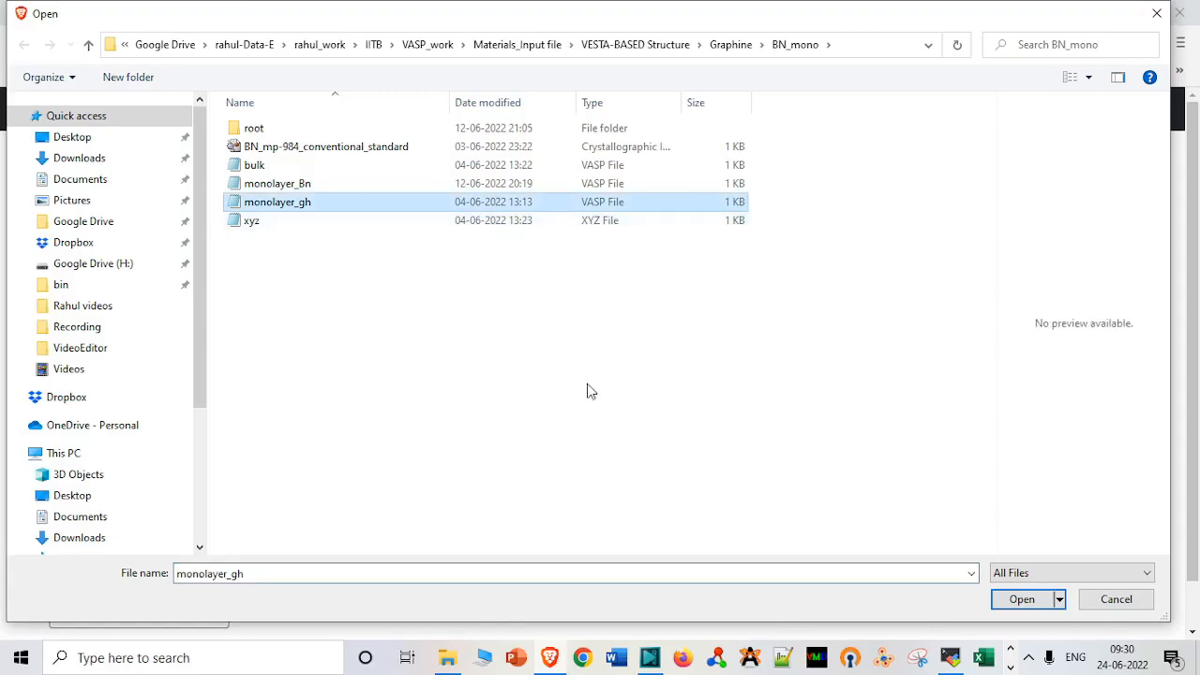
pyautogui.click(1015, 604)
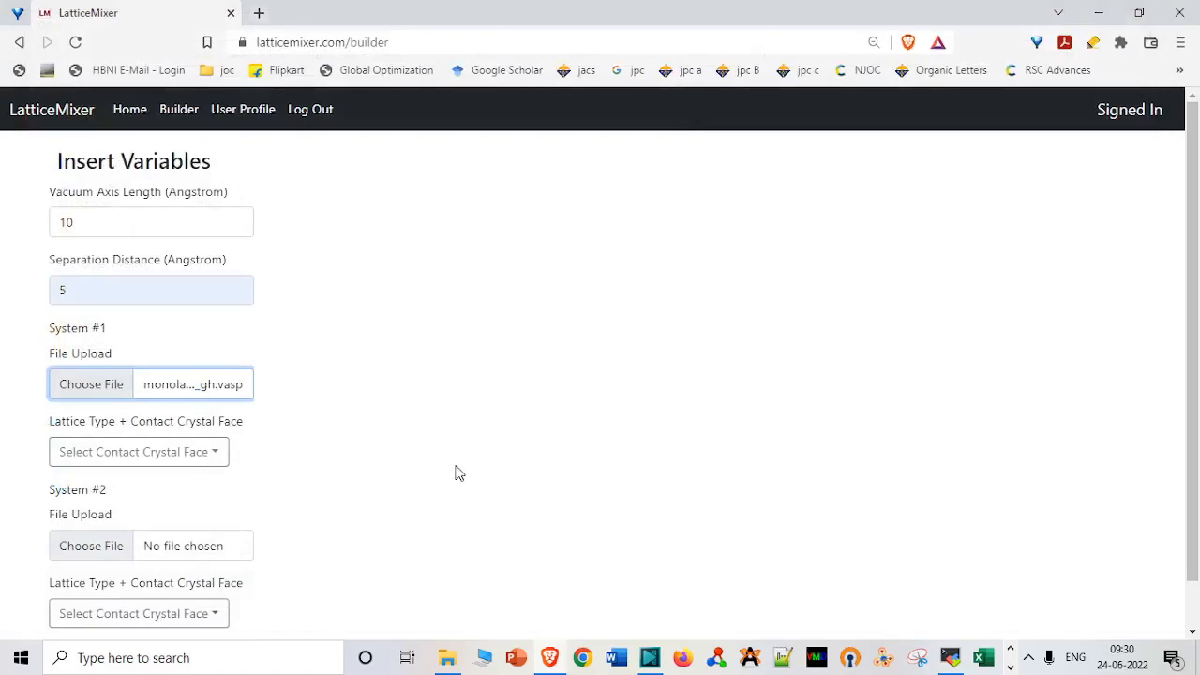
pyautogui.click(215, 463)
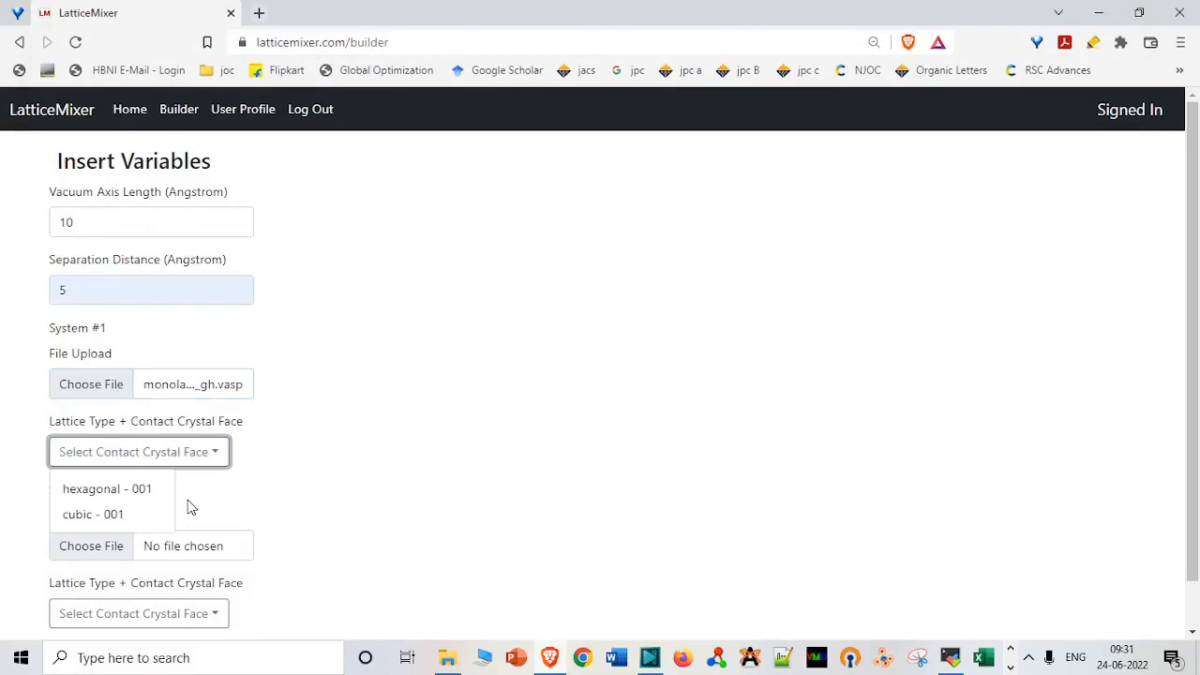
pyautogui.click(138, 489)
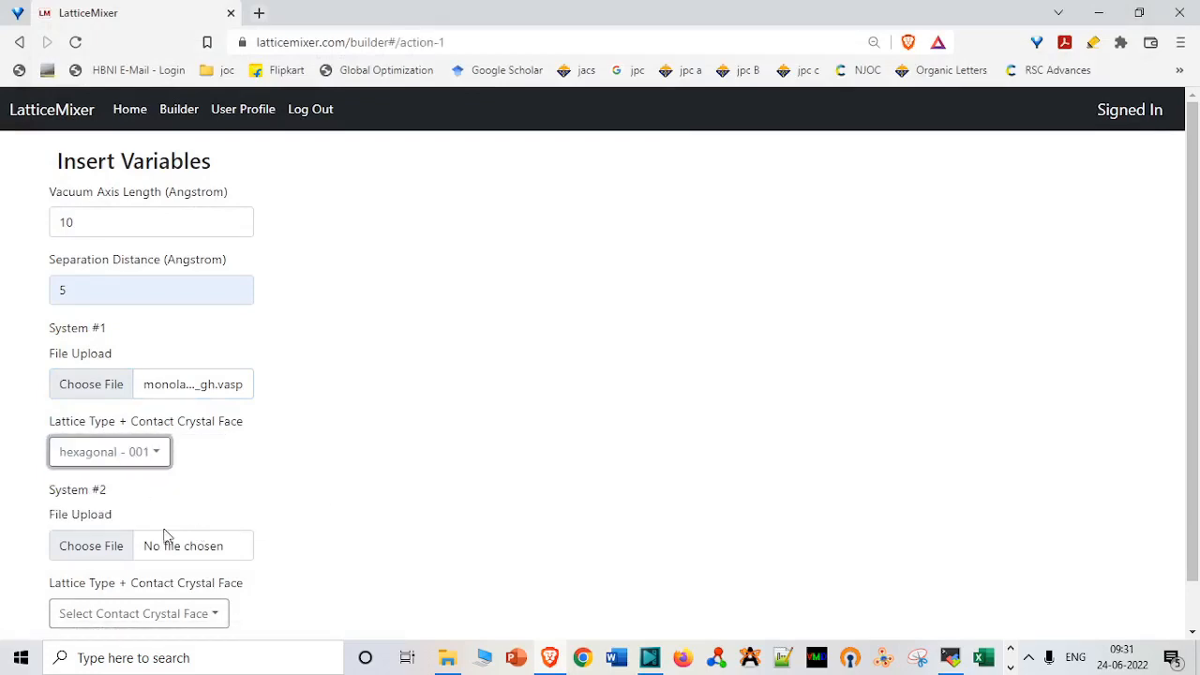
# Upload the monolayer_Bn VASP file for System #2 and set its lattice type and contact face to hexagonal - 001
pyautogui.click(82, 550)
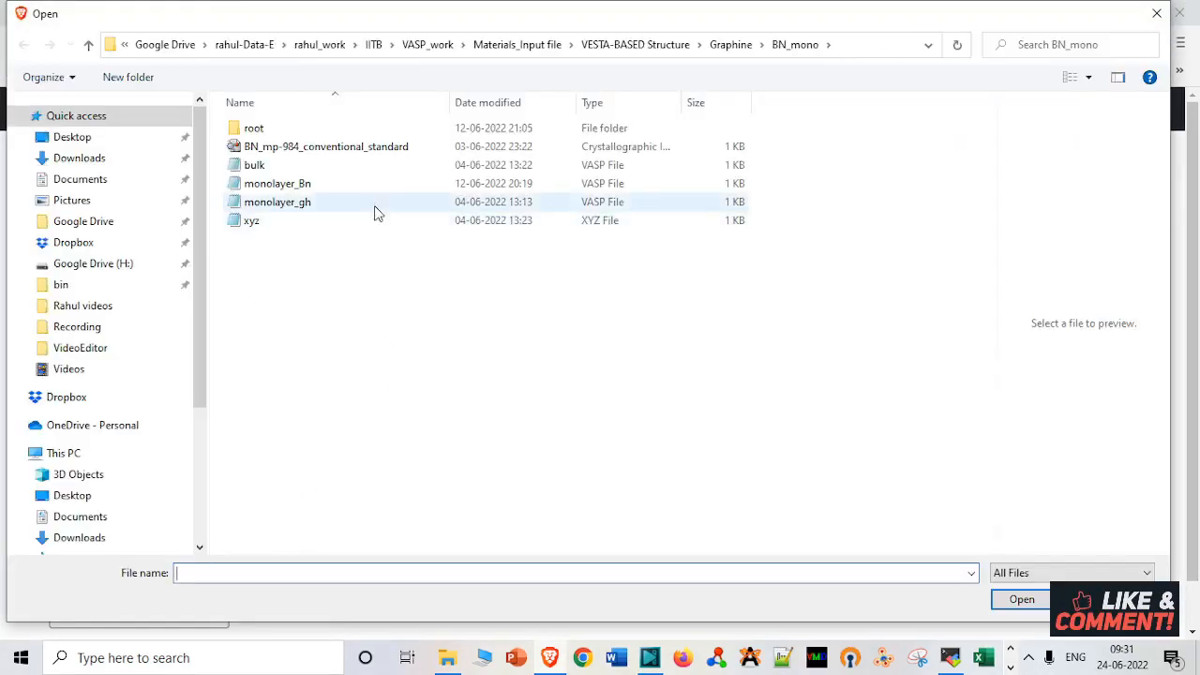
pyautogui.click(383, 188)
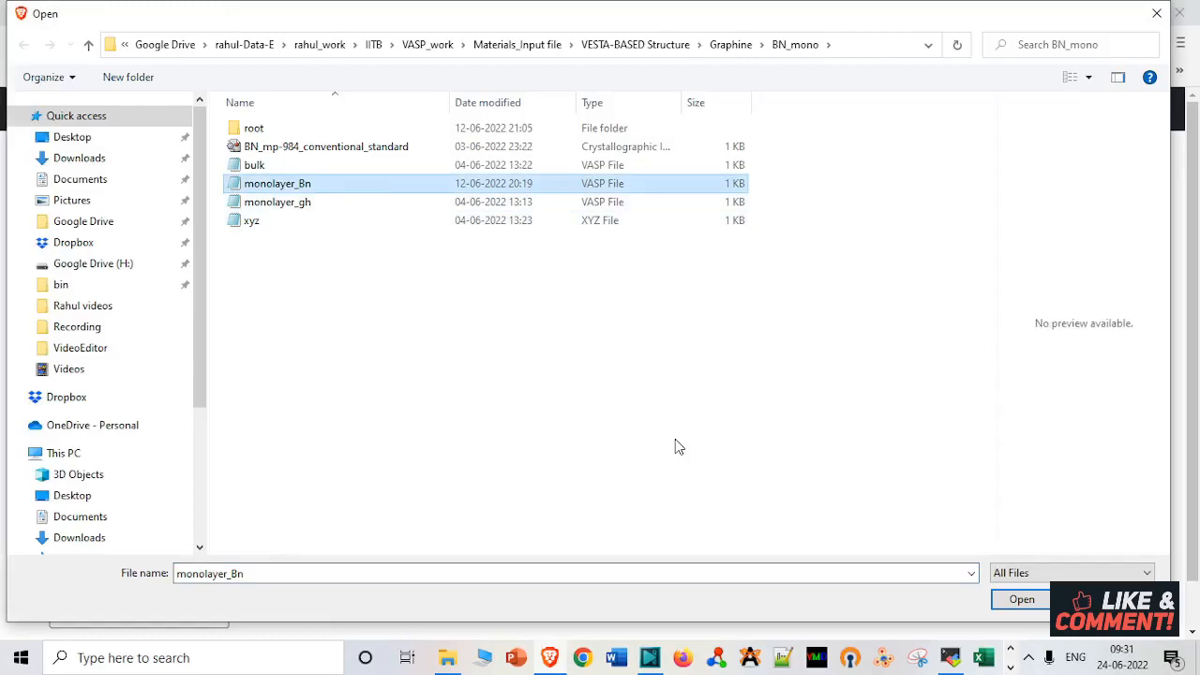
pyautogui.click(1020, 601)
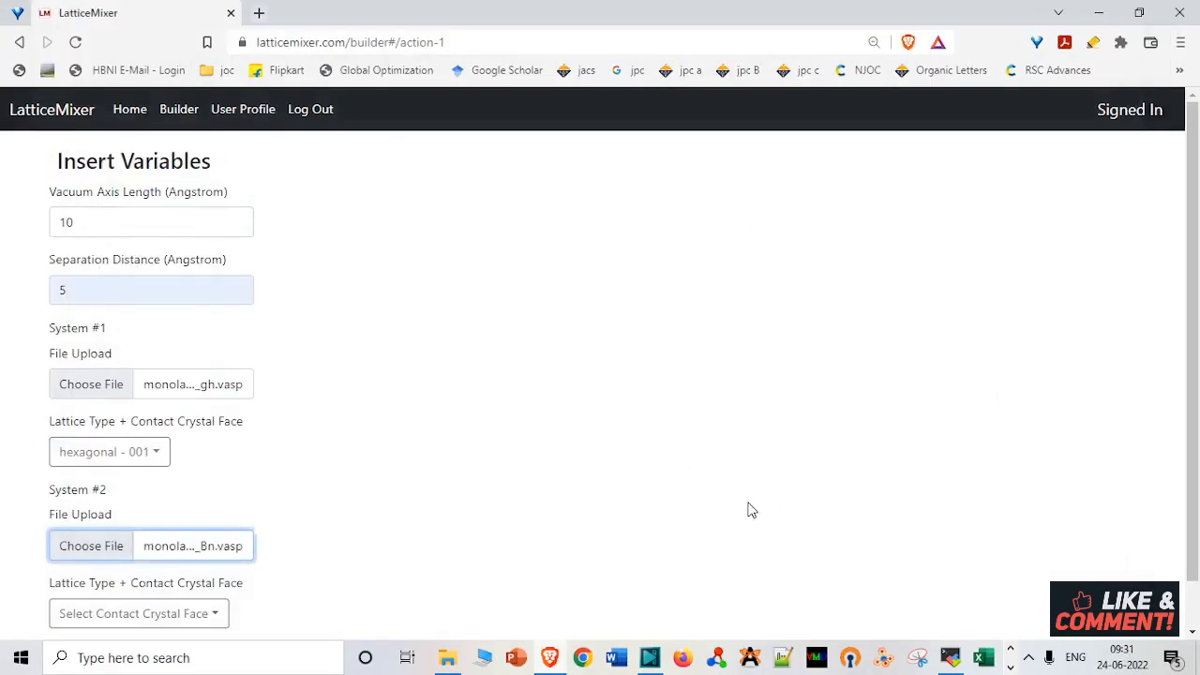
pyautogui.click(179, 614)
pyautogui.click(143, 554)
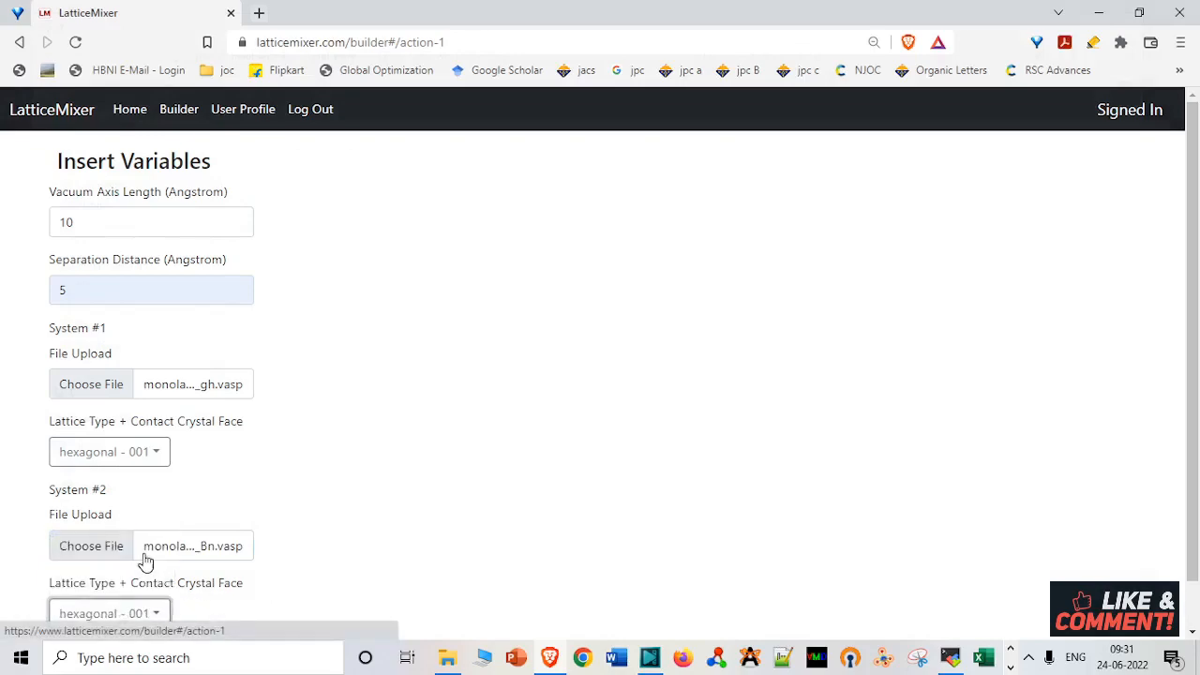
# Submit the variables to compute the structures, and preview Heterostructure File 2 enlarged and from the side
pyautogui.scroll(-2, 1197, 591)
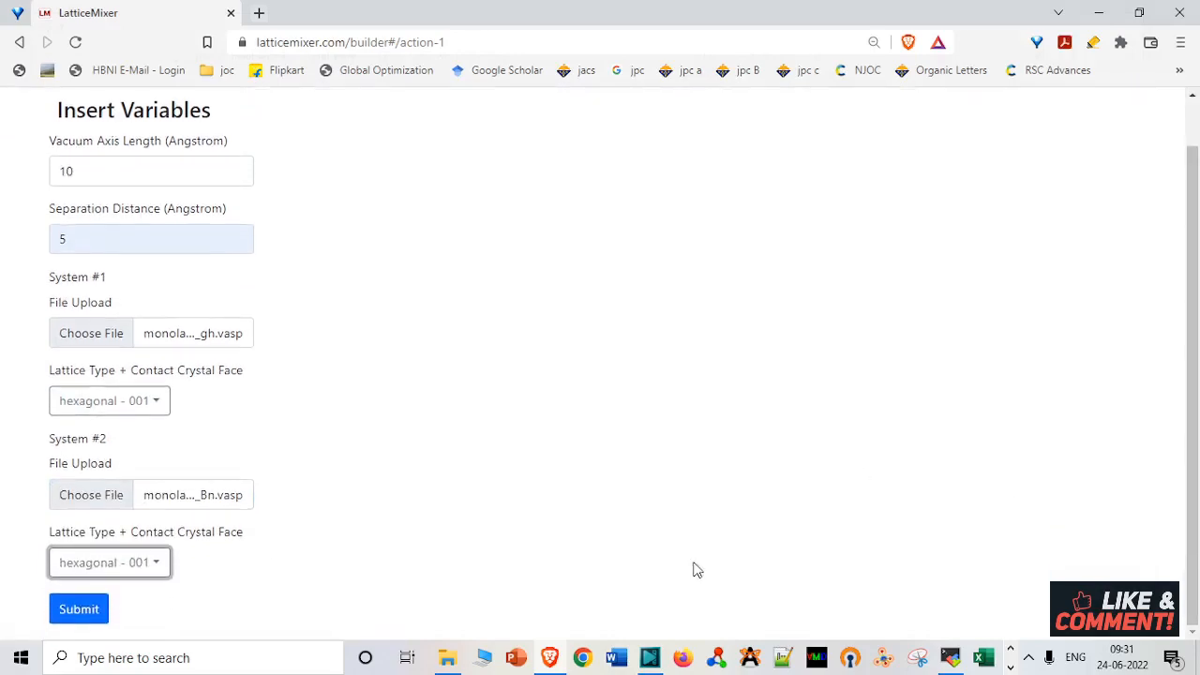
pyautogui.click(99, 610)
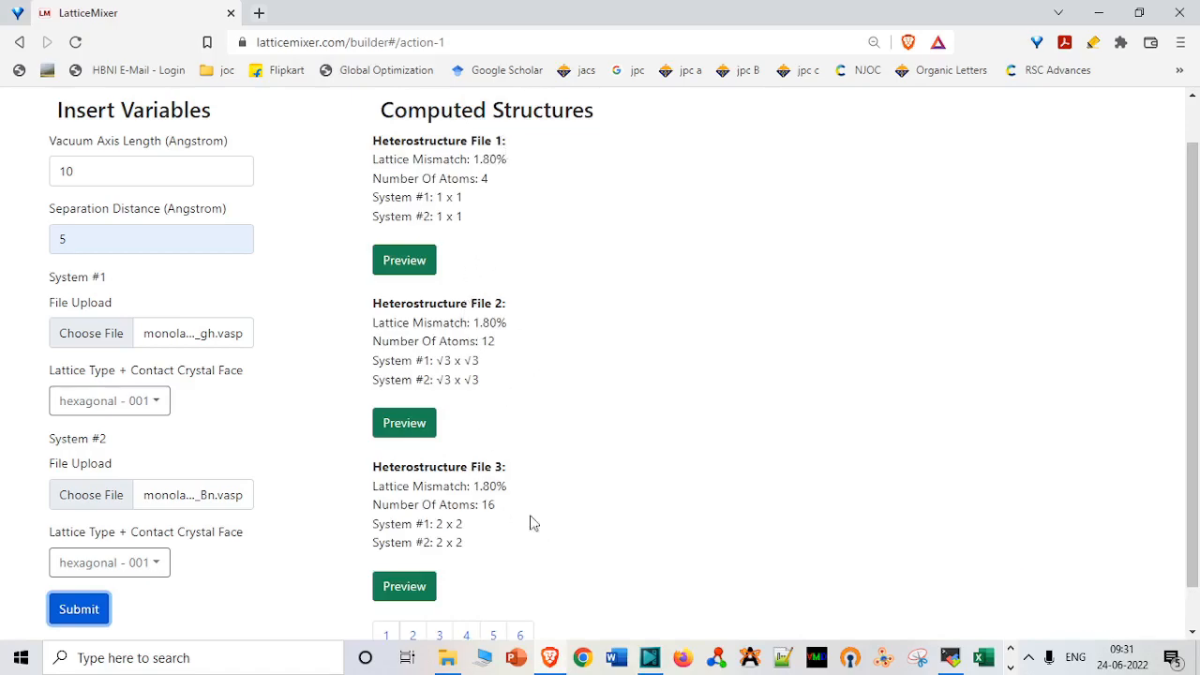
pyautogui.click(404, 423)
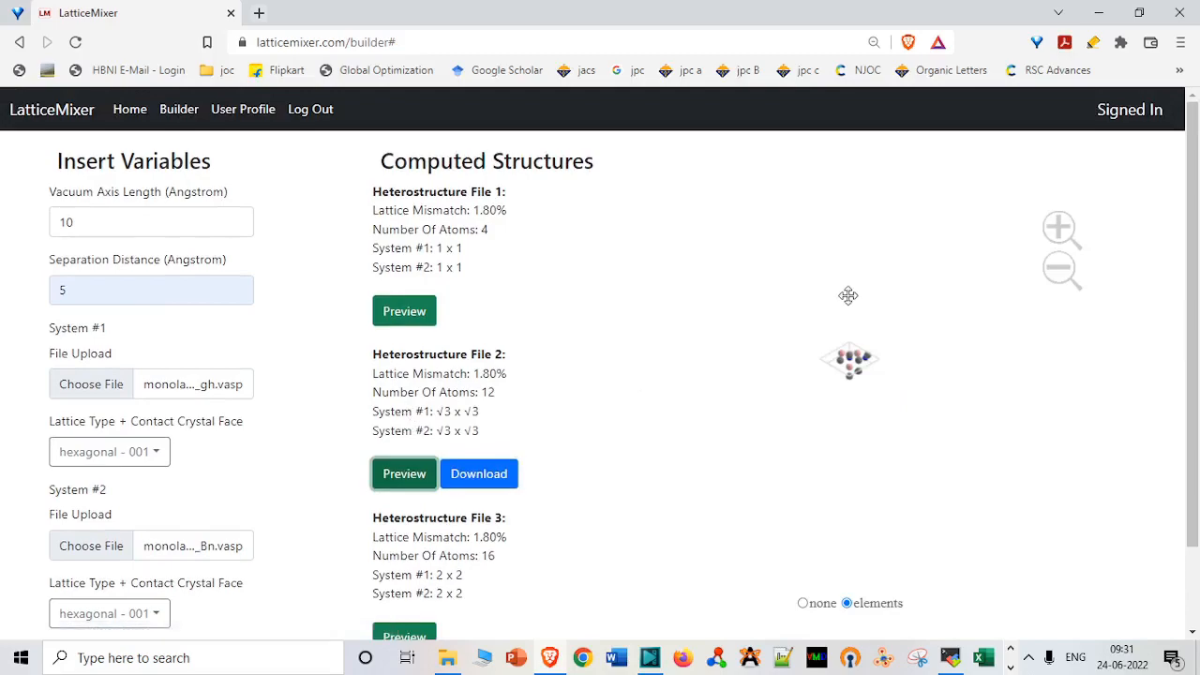
pyautogui.moveTo(853, 352); pyautogui.dragTo(852, 316)
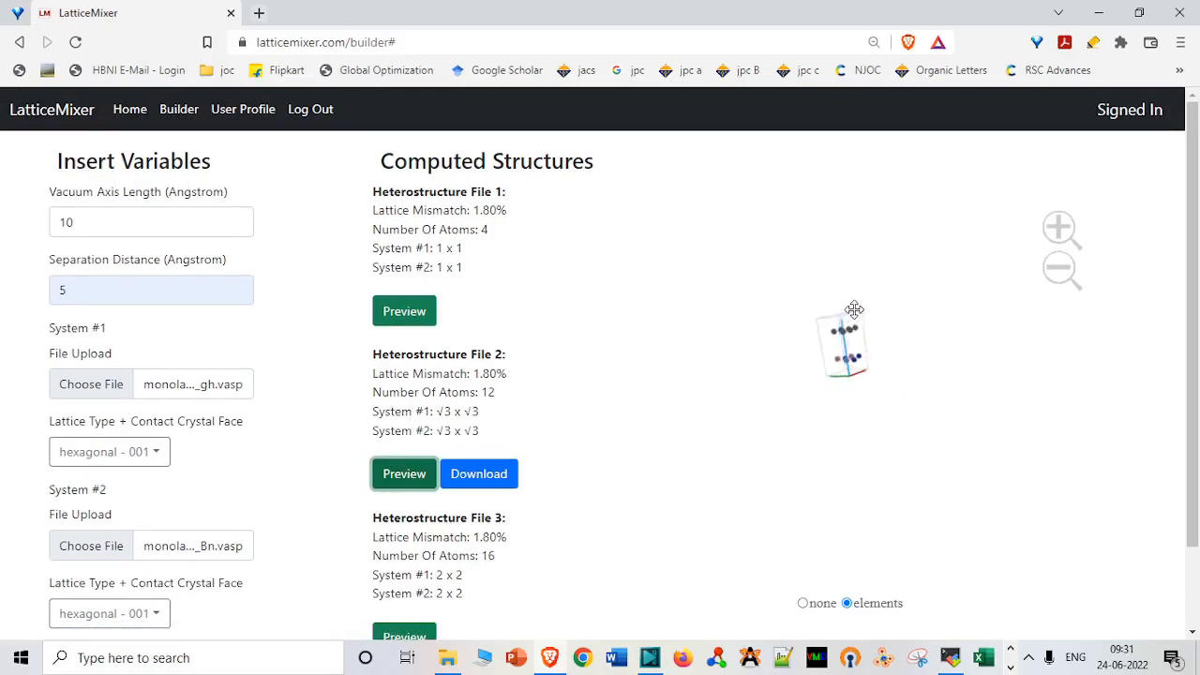
pyautogui.click(1060, 231)
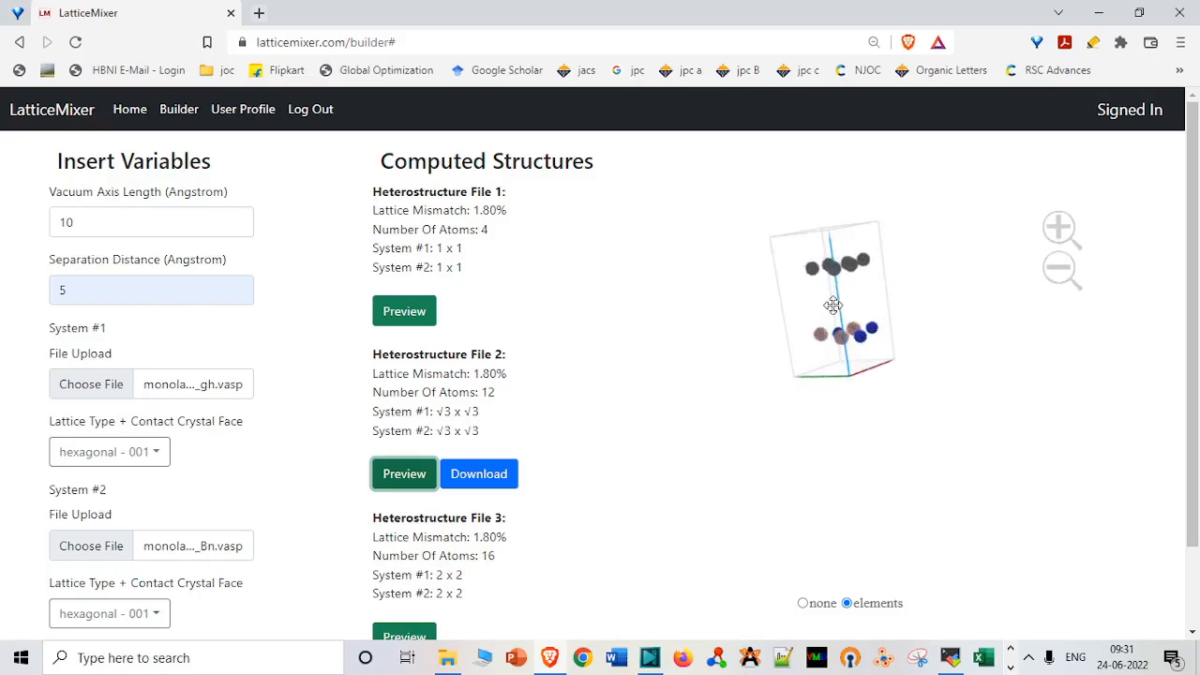
pyautogui.moveTo(833, 306); pyautogui.dragTo(848, 282)
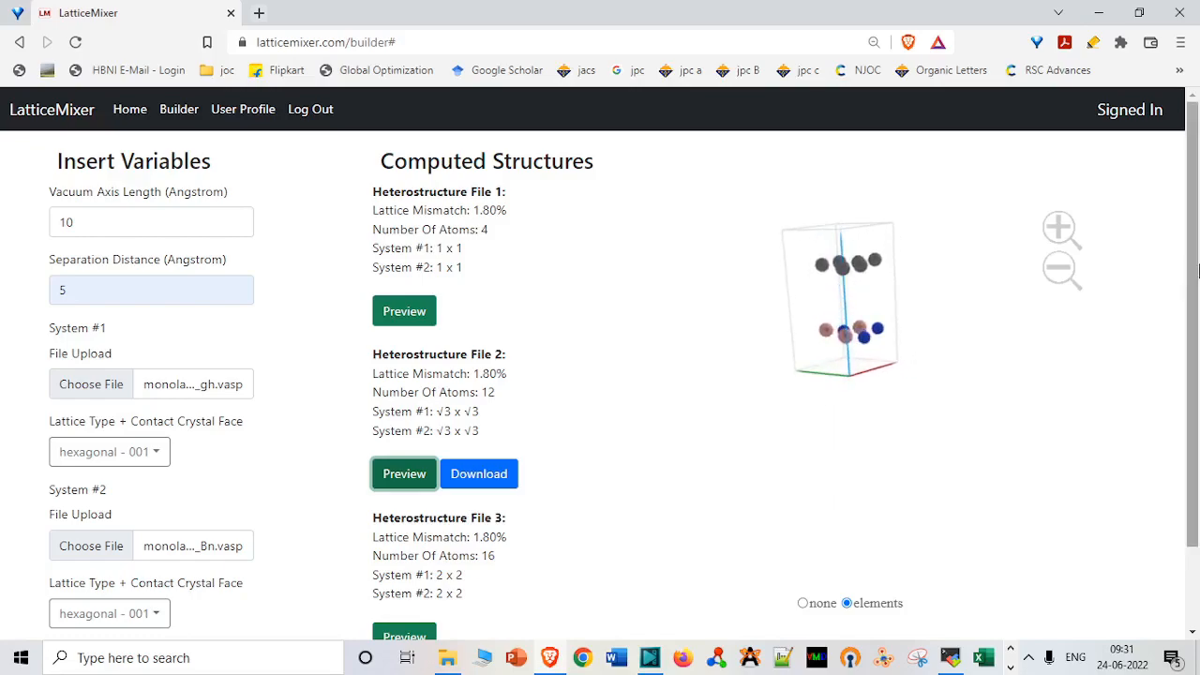
# Download Heterostructure File 2, accepting the token cost, and save it as the VASP file heterostructure in the Downloads folder
pyautogui.scroll(-1, 1198, 271)
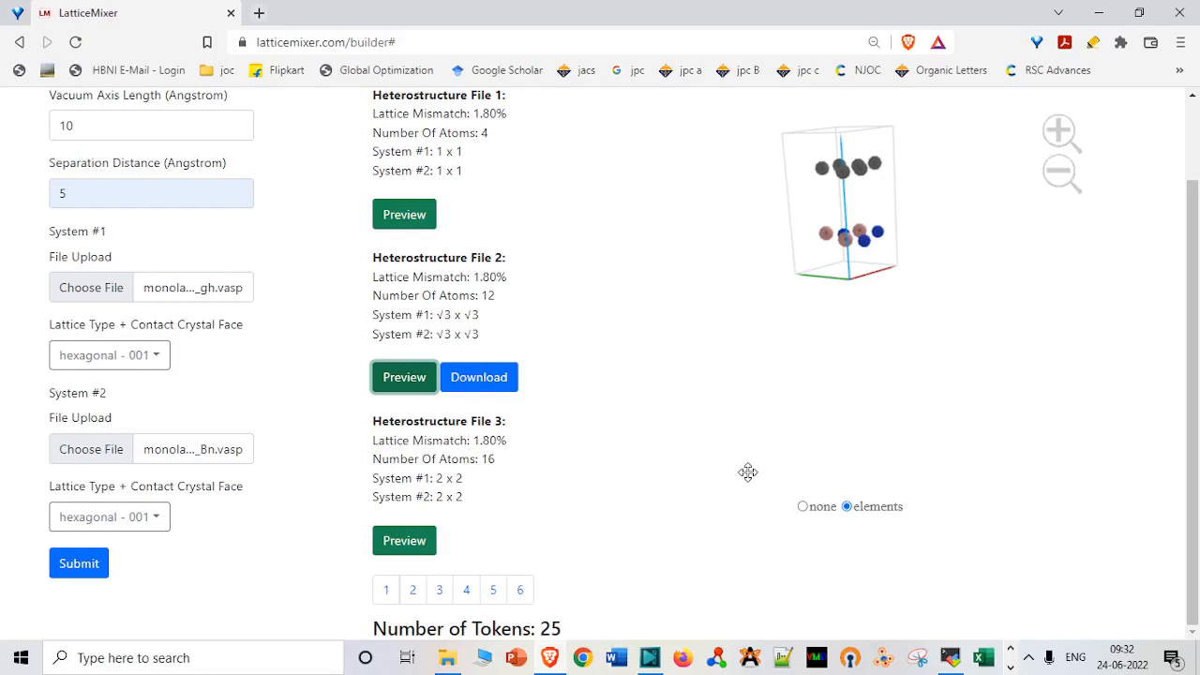
pyautogui.click(484, 387)
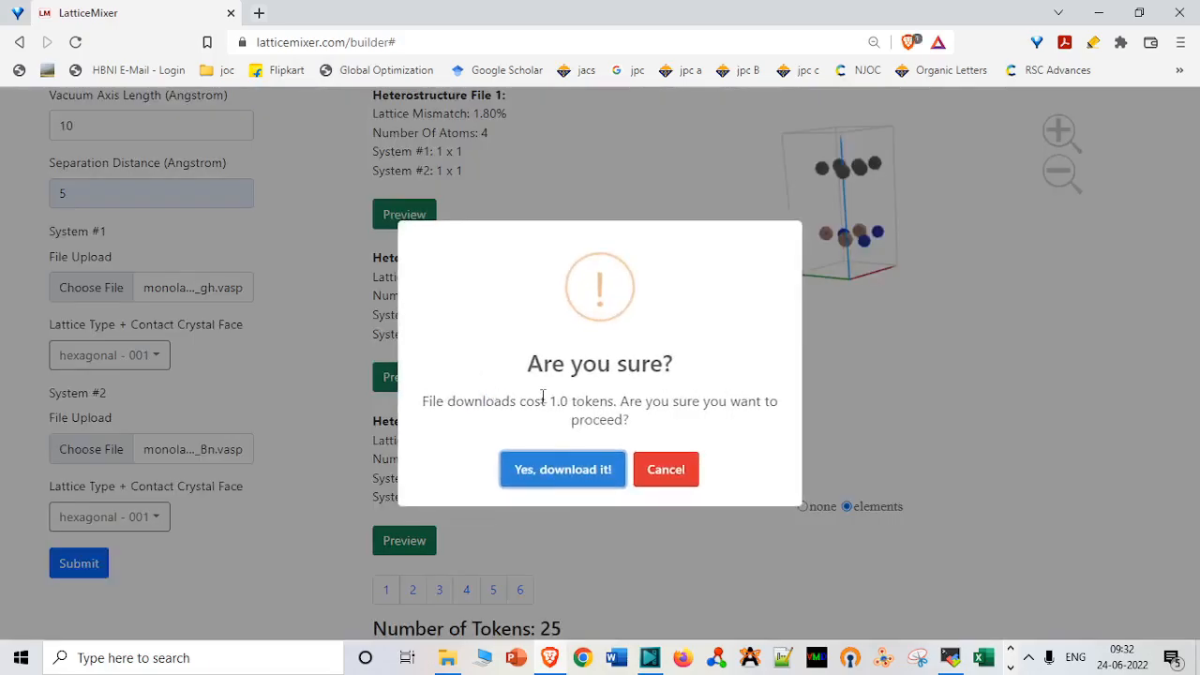
pyautogui.click(551, 469)
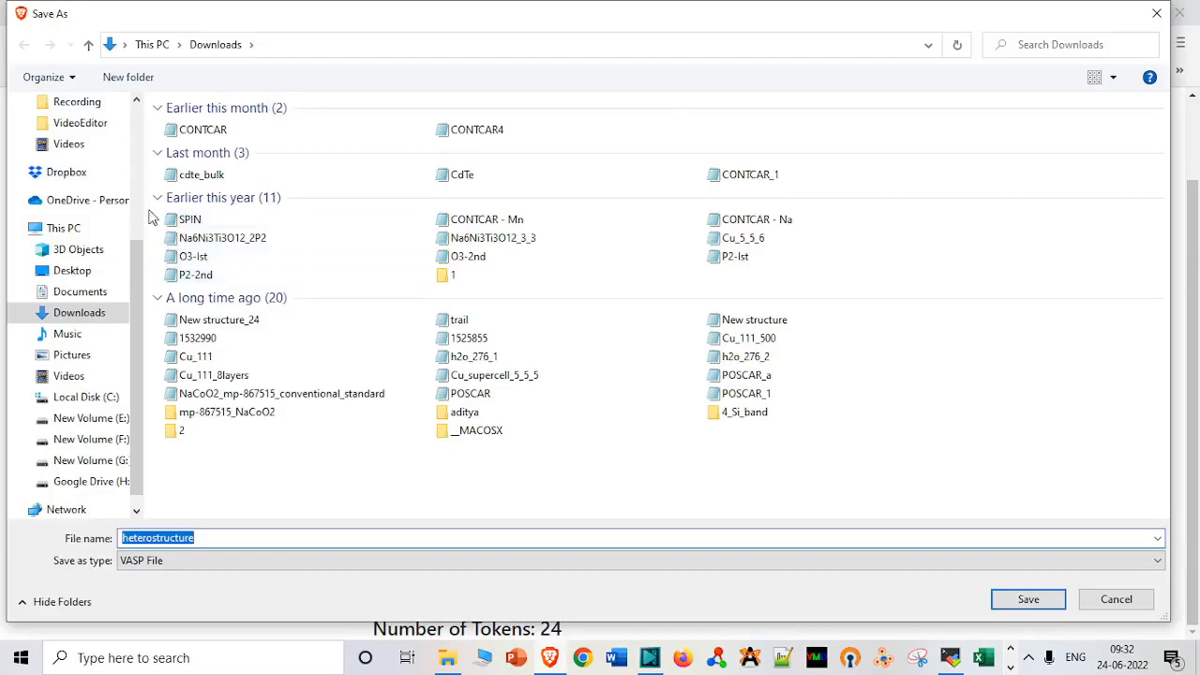
pyautogui.scroll(5, 134, 187)
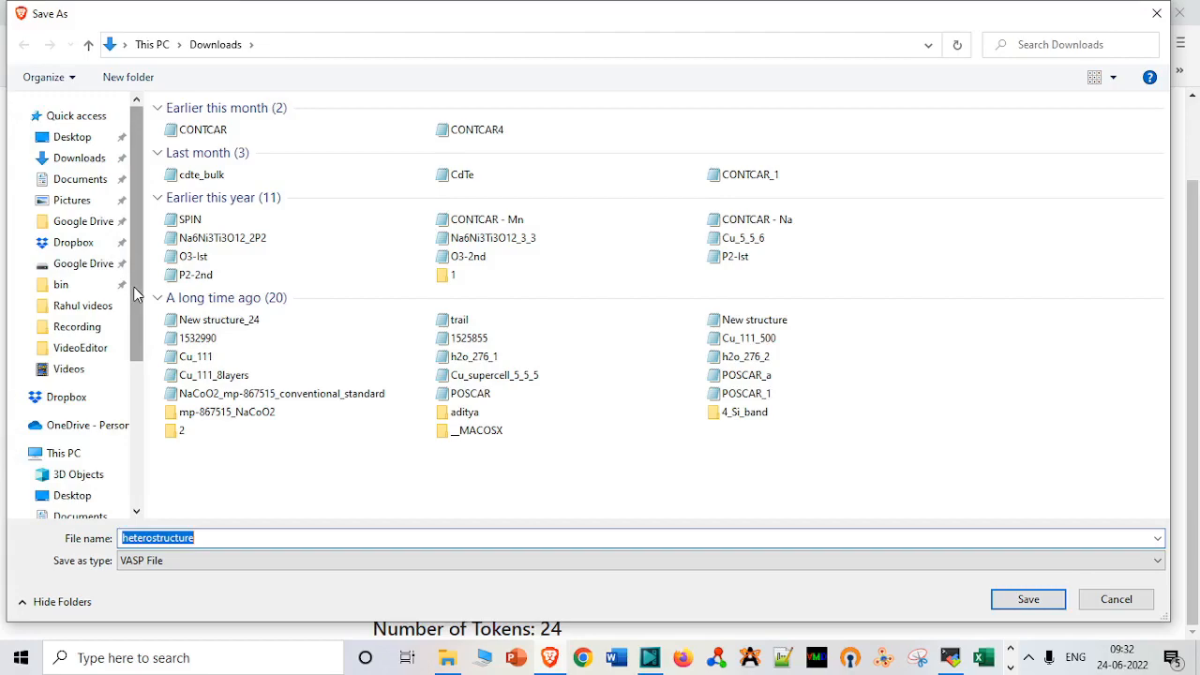
pyautogui.click(100, 159)
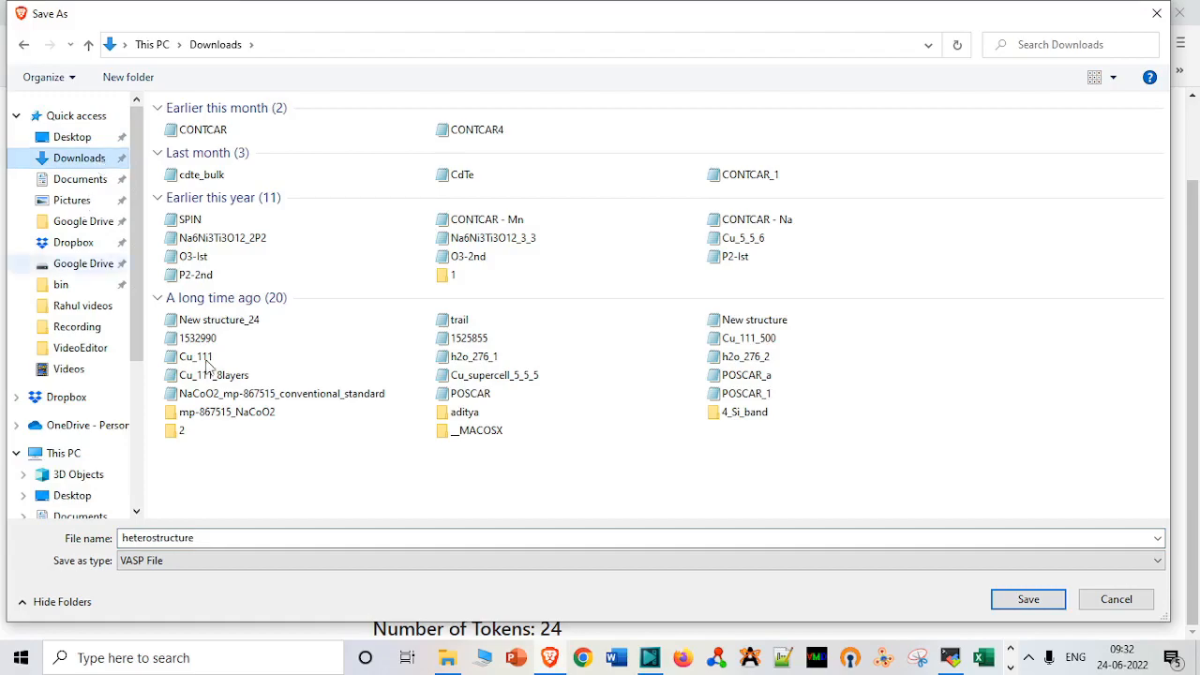
pyautogui.click(1007, 605)
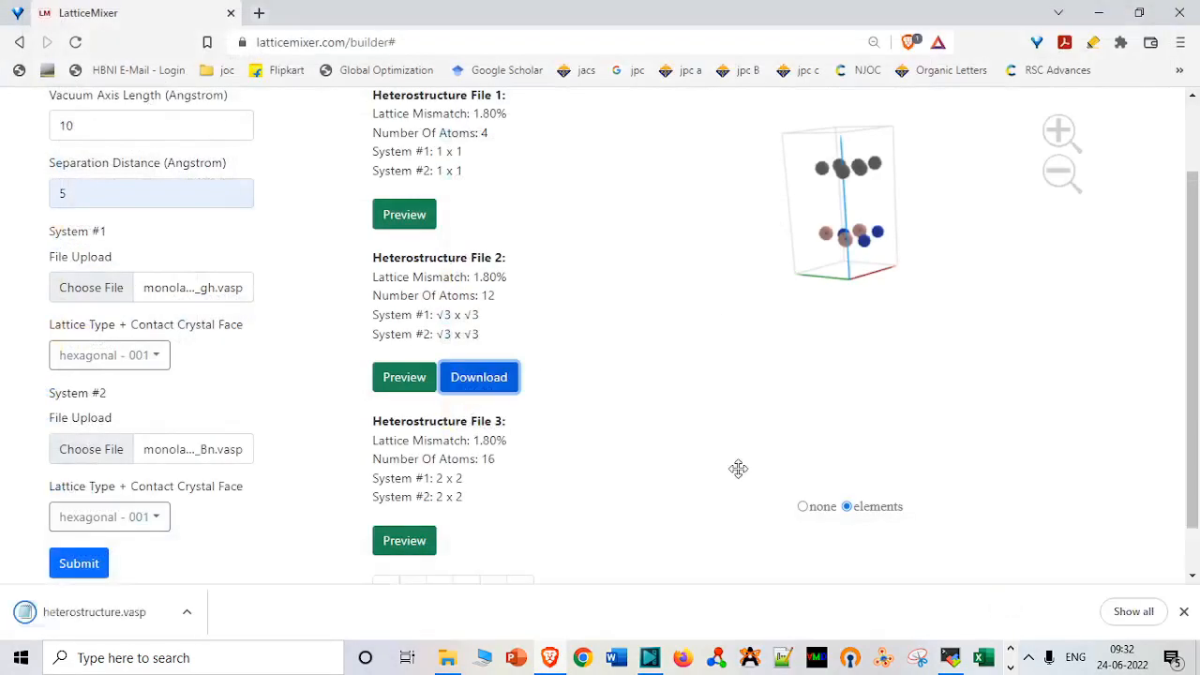
# Open the downloaded heterostructure.vasp in VESTA and rotate the model to a side view showing both layers
pyautogui.click(884, 659)
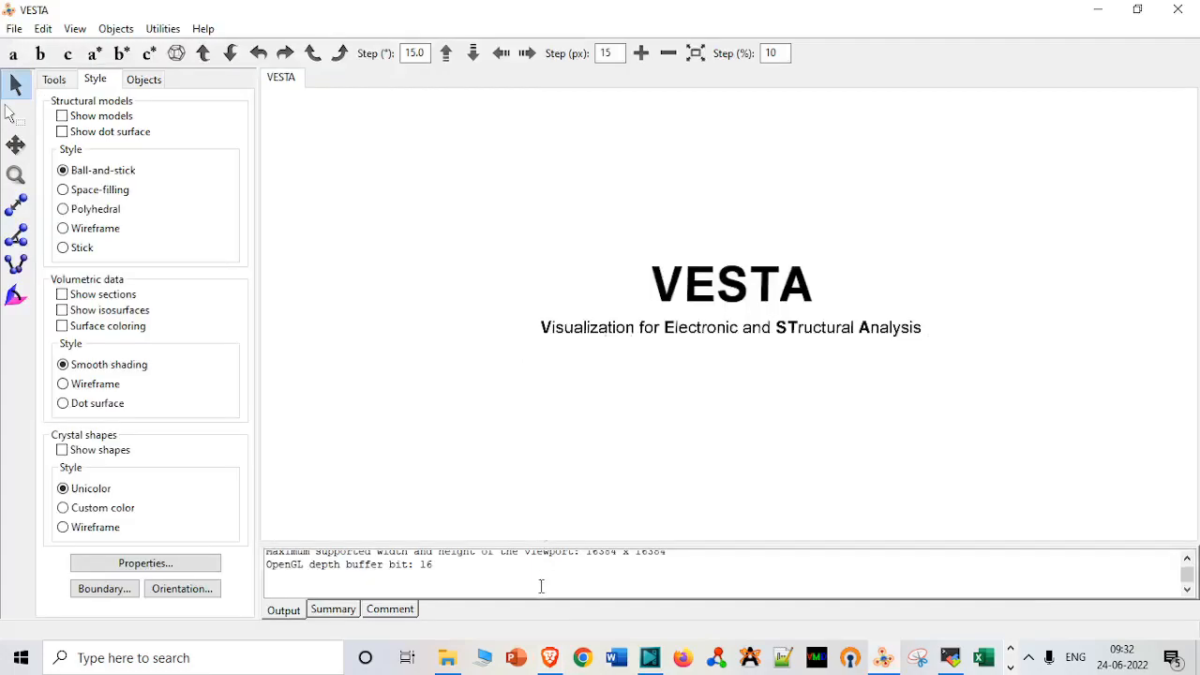
pyautogui.click(552, 656)
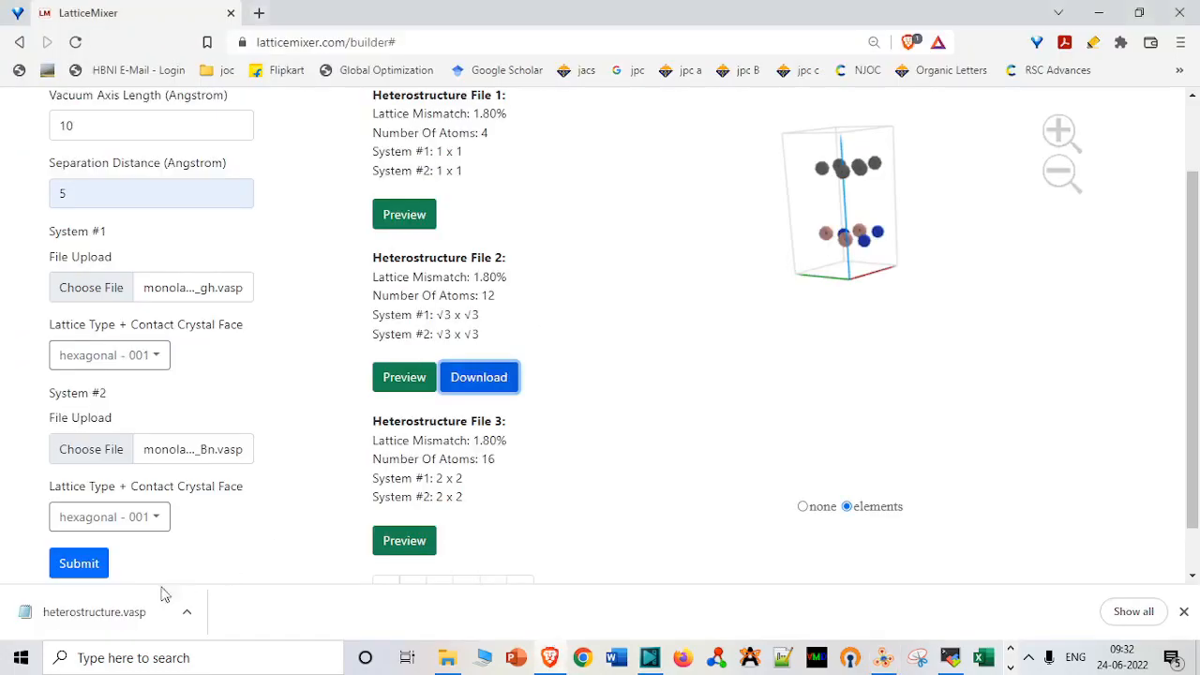
pyautogui.moveTo(118, 609); pyautogui.dragTo(821, 364)
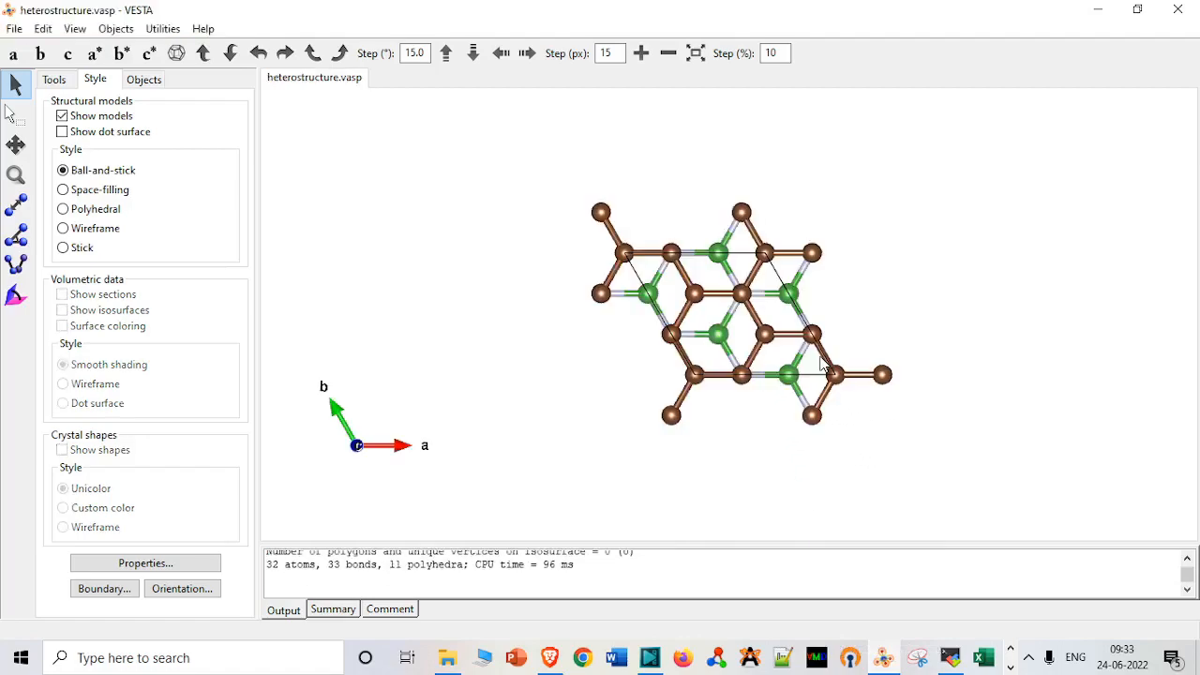
pyautogui.moveTo(821, 363); pyautogui.dragTo(829, 228)
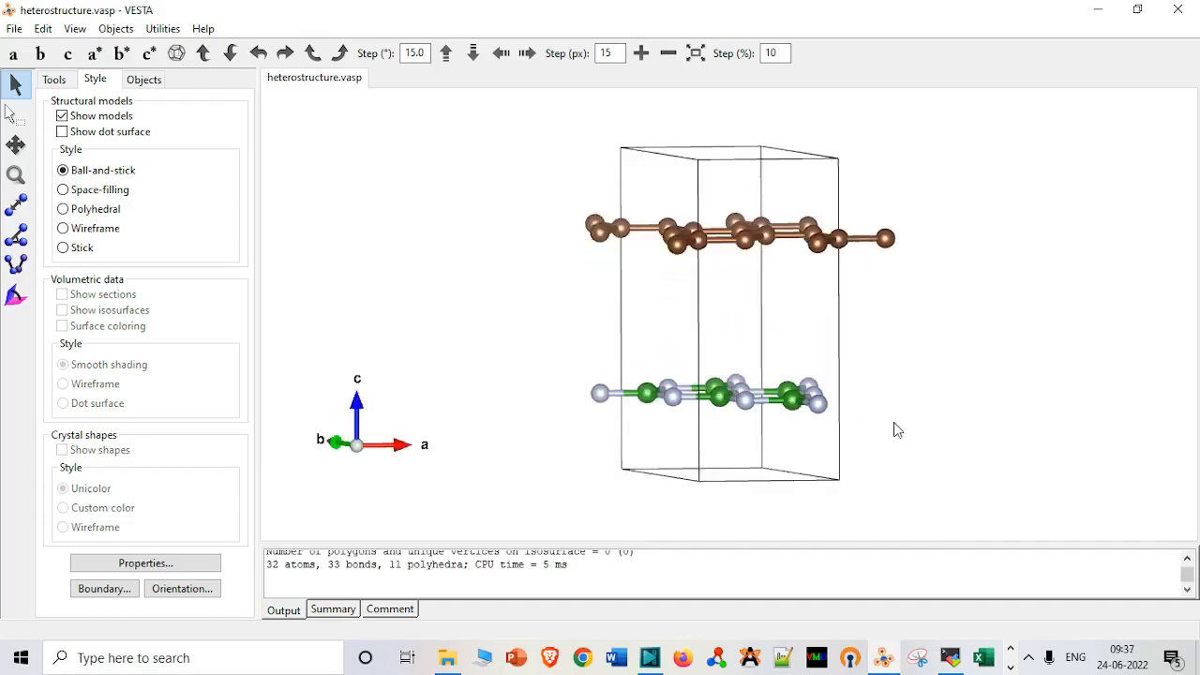